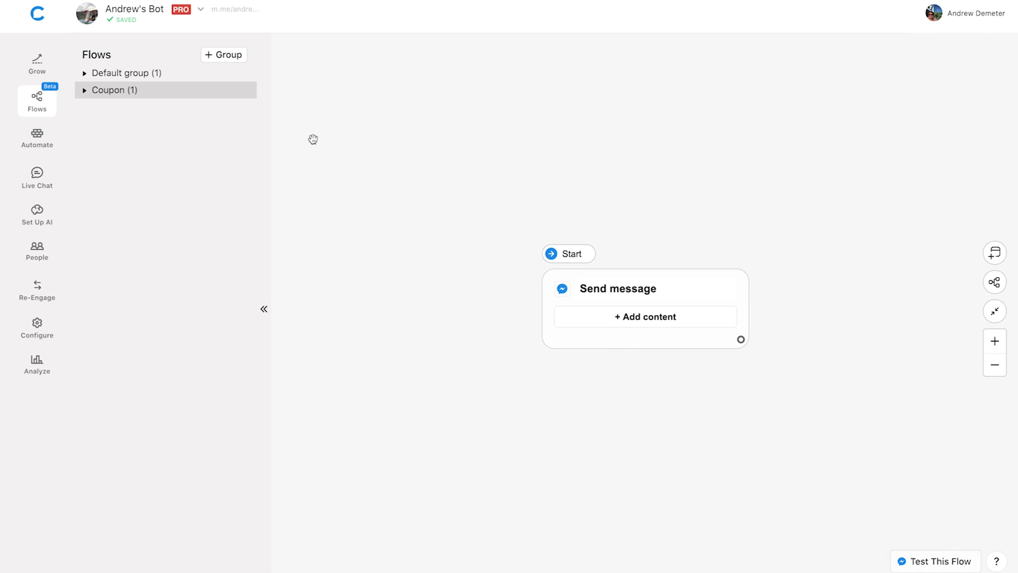
Expand the Coupon group, open its New flow, and collapse the Flows list to widen the canvas.
mouse_move(97, 98)
click(85, 91)
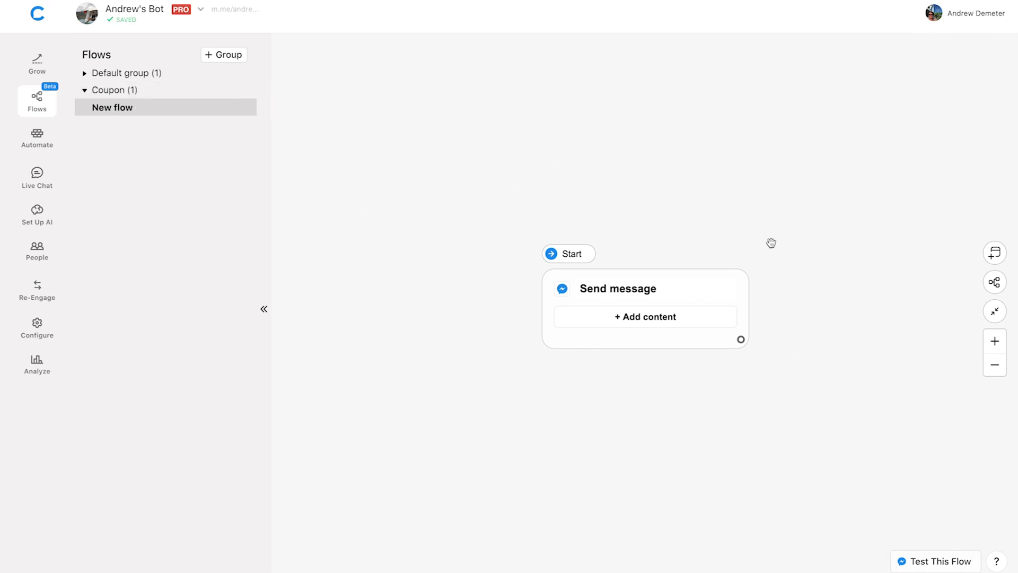
click(265, 311)
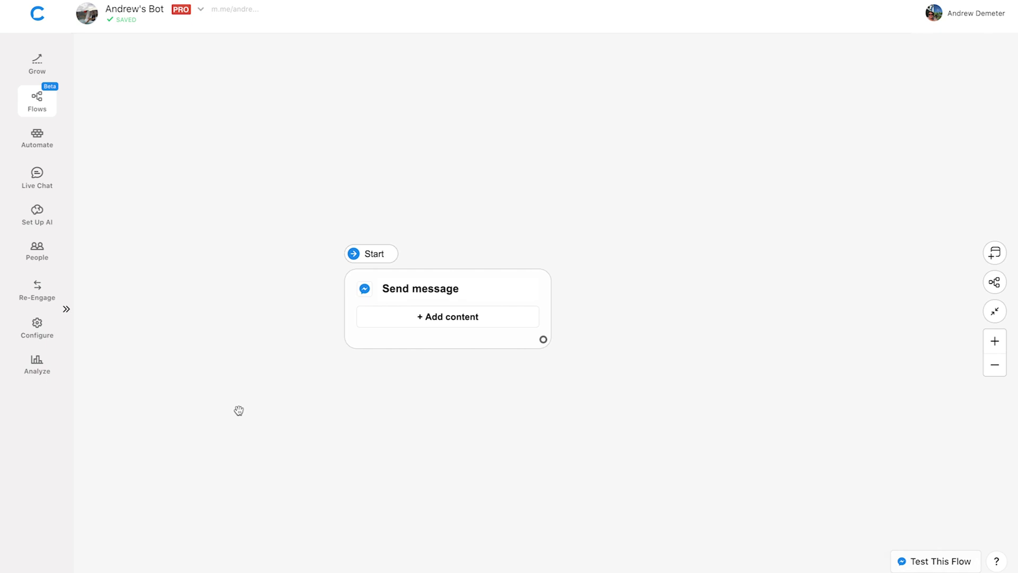
scroll(457, 392, up, 2)
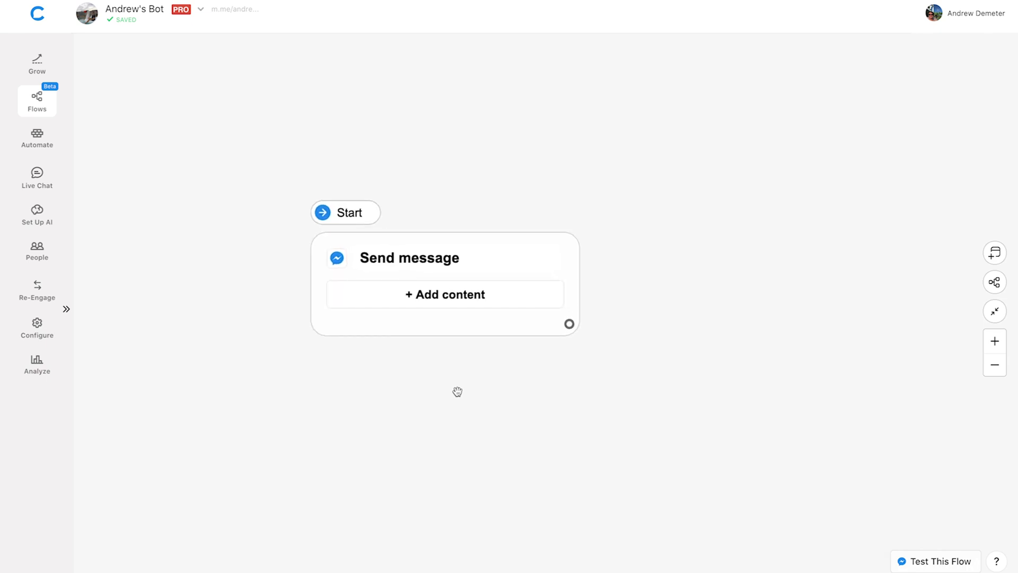
click(449, 301)
Add an image element to the Send message block and upload popcorn.jpg into it.
click(519, 341)
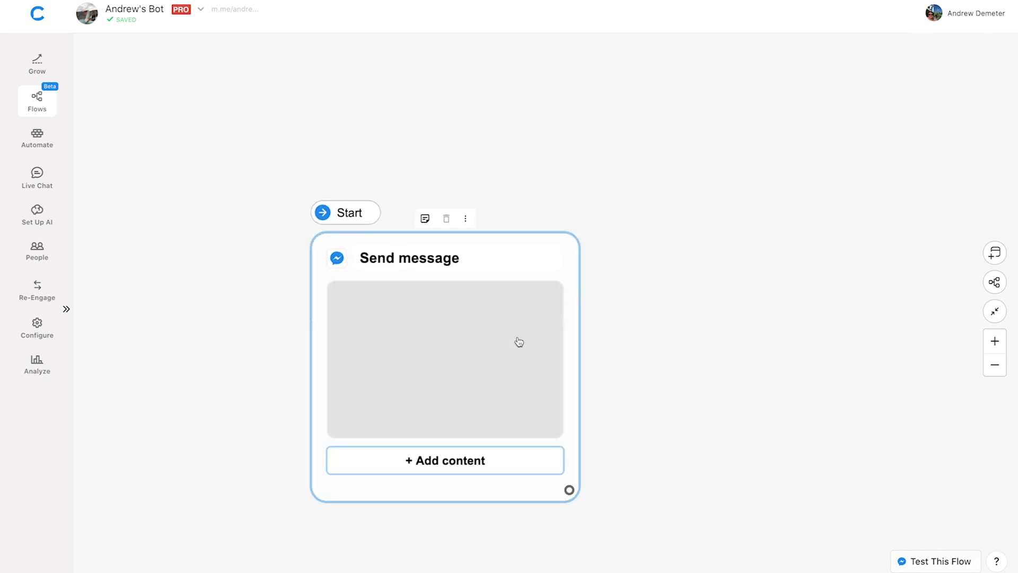
click(465, 337)
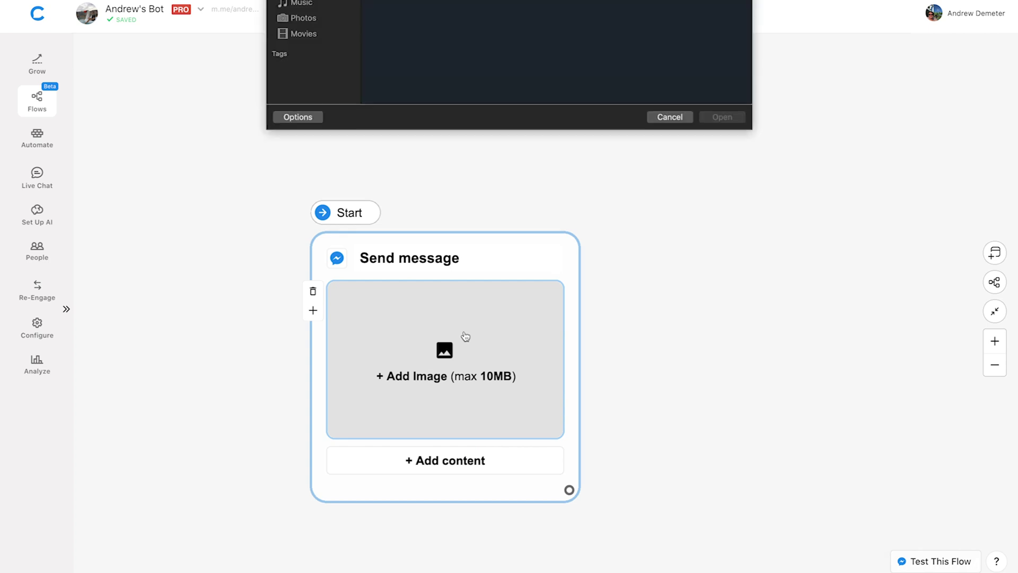
double_click(398, 24)
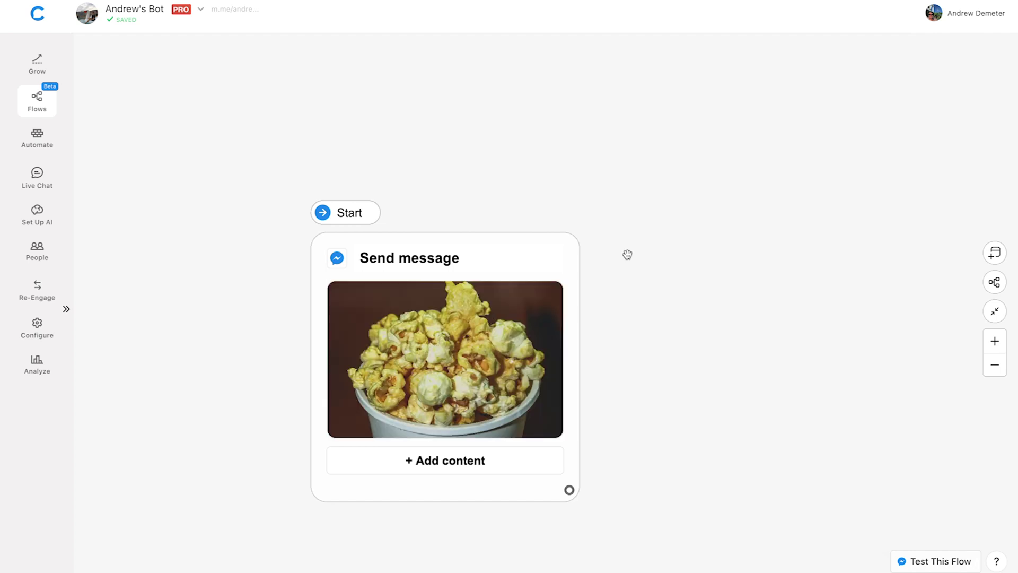
mouse_move(541, 252)
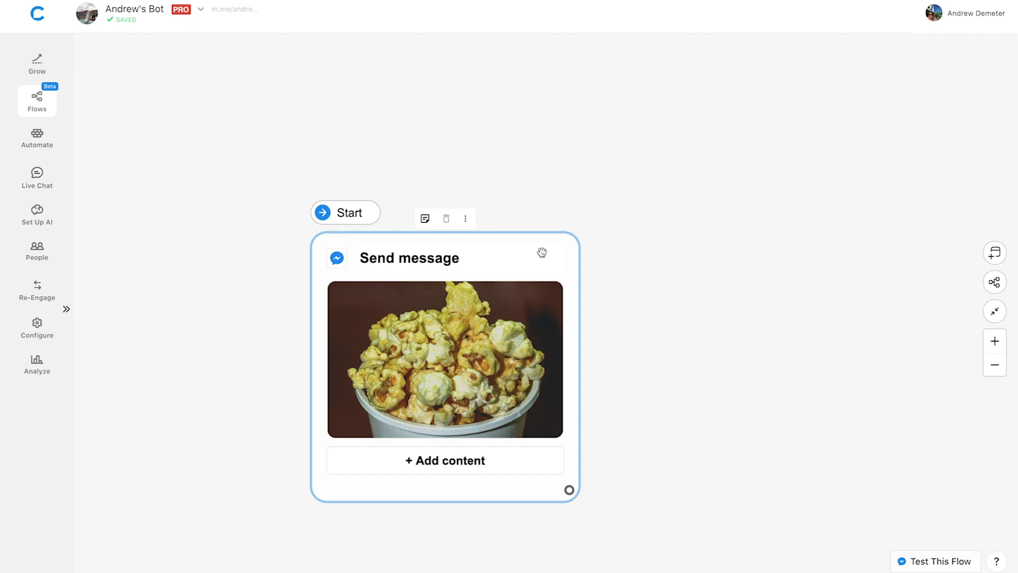
drag(505, 221, 339, 96)
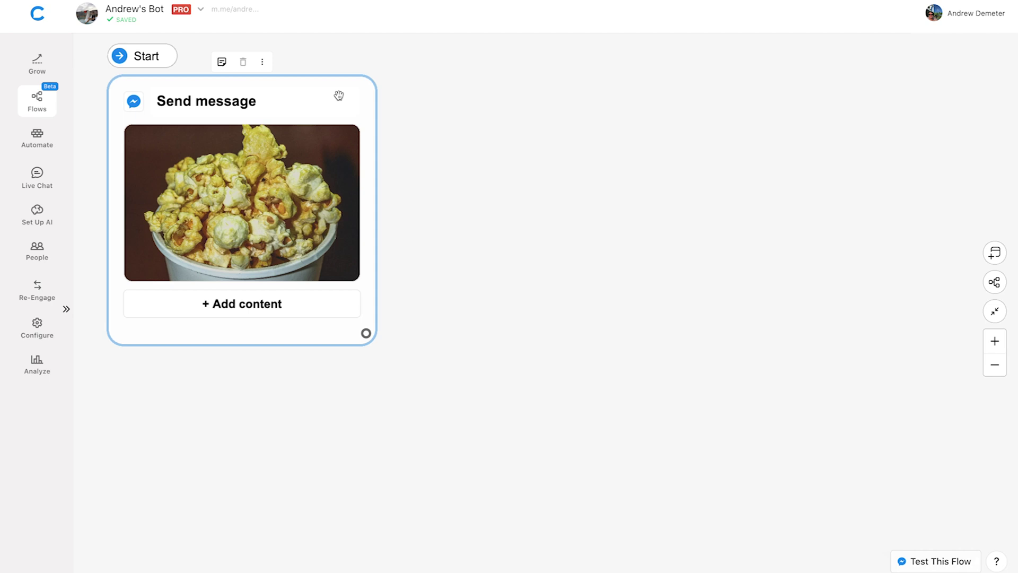
click(300, 303)
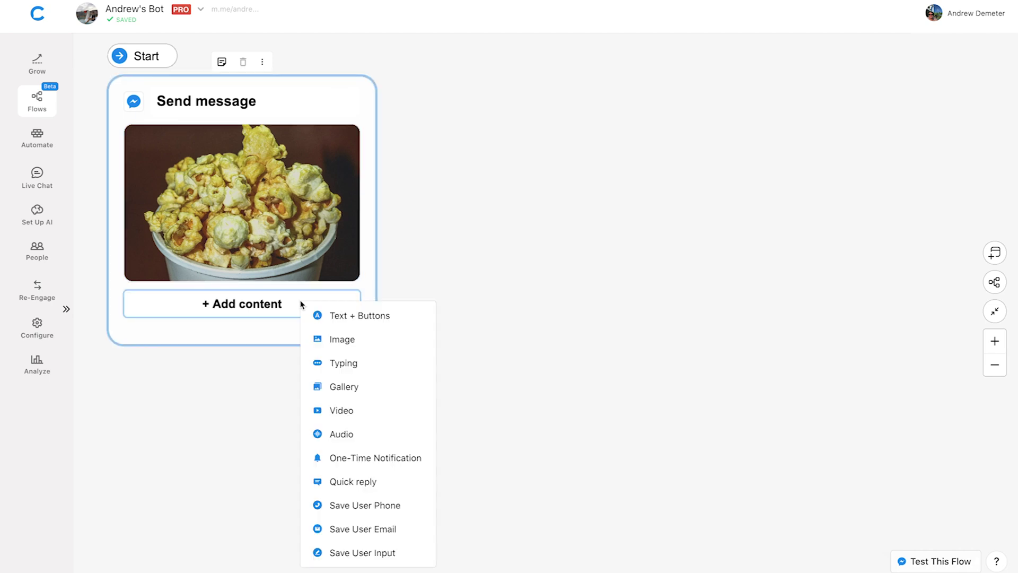
Add a 2 sec typing pause, then the 'Welcome to Papa's Popcorn Shop!' text offering 20% OFF.
click(350, 363)
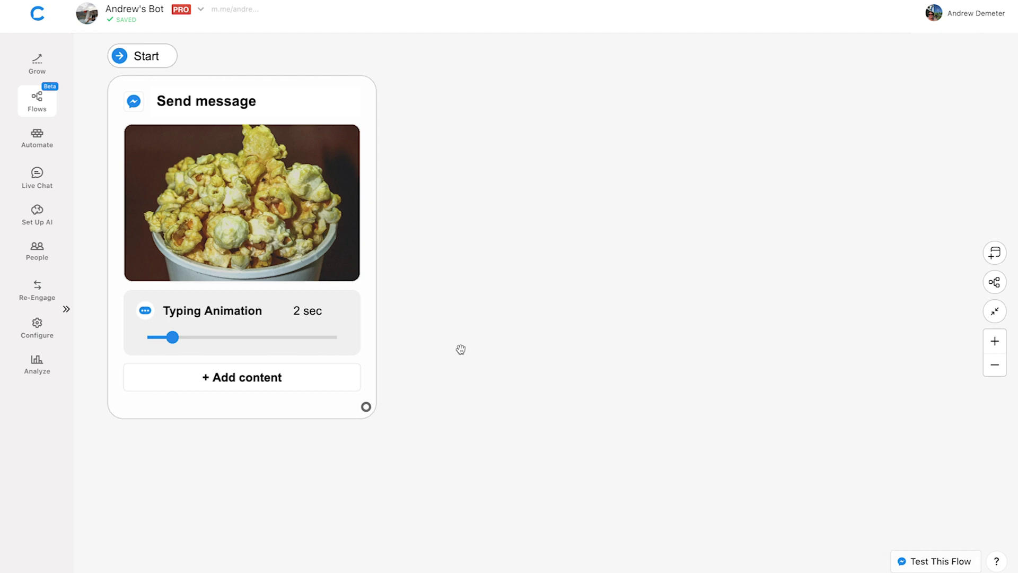
click(285, 380)
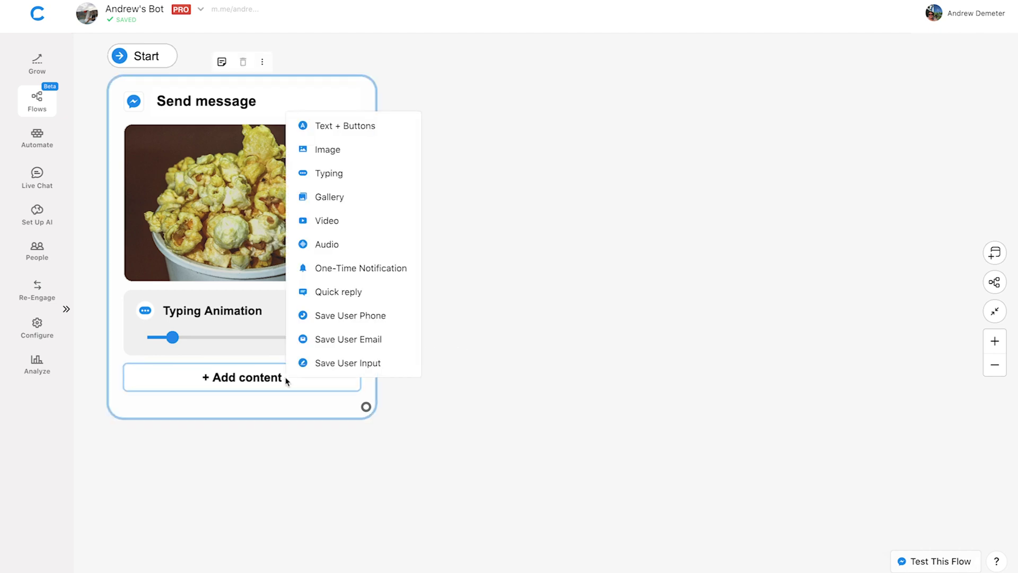
click(350, 126)
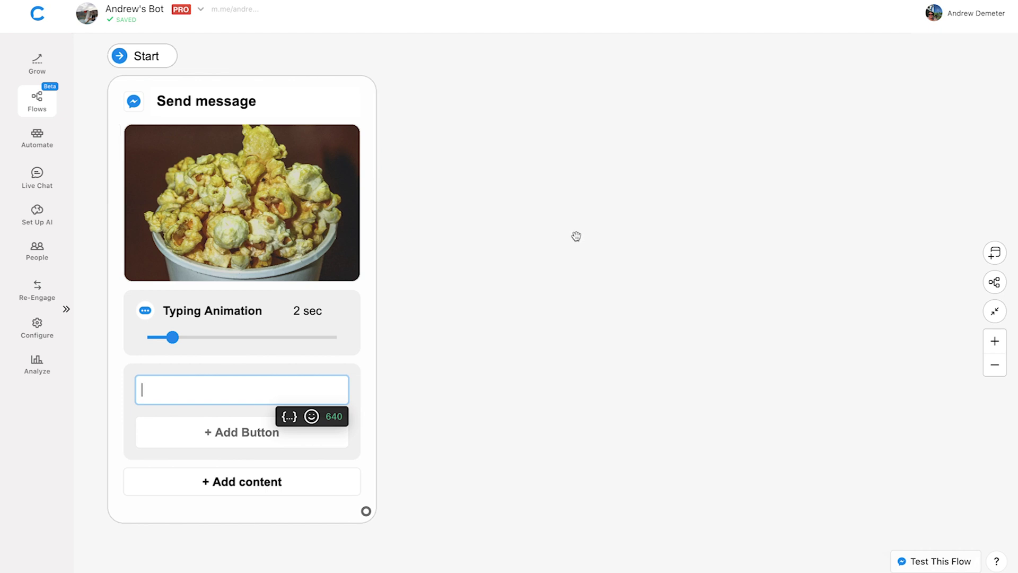
text(Welcome to P)
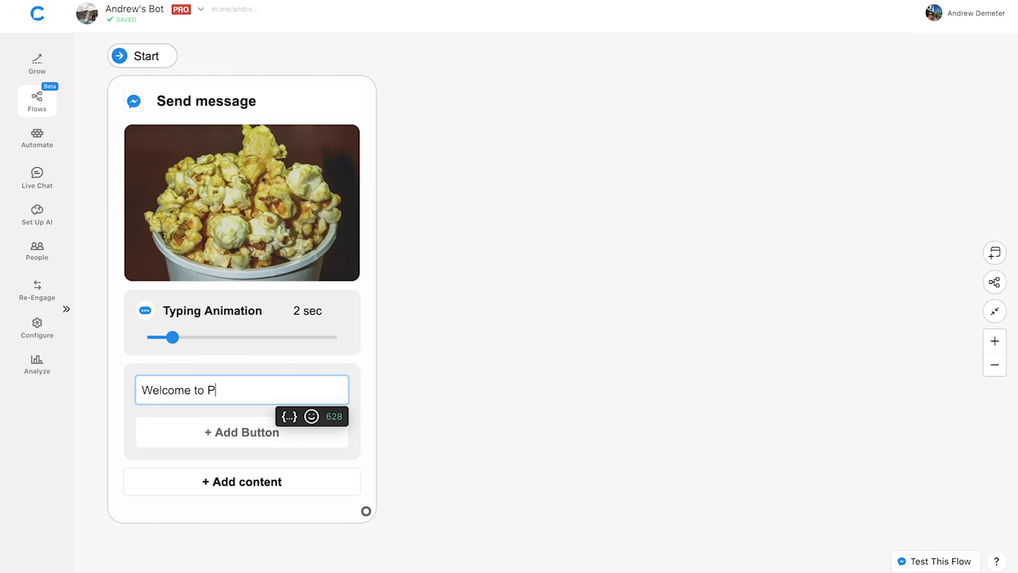
text(apa's Popco)
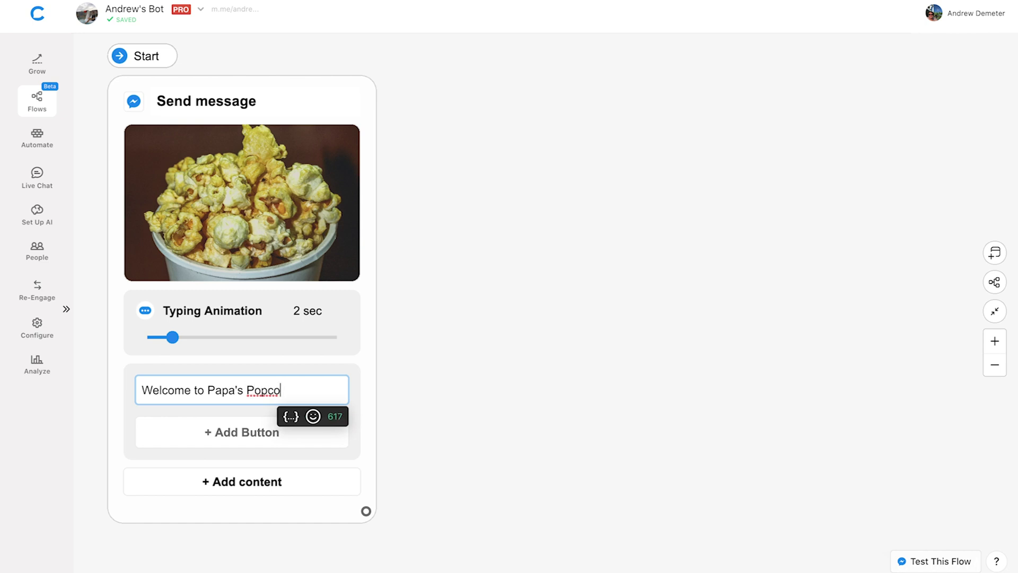
text(rn Shop!)
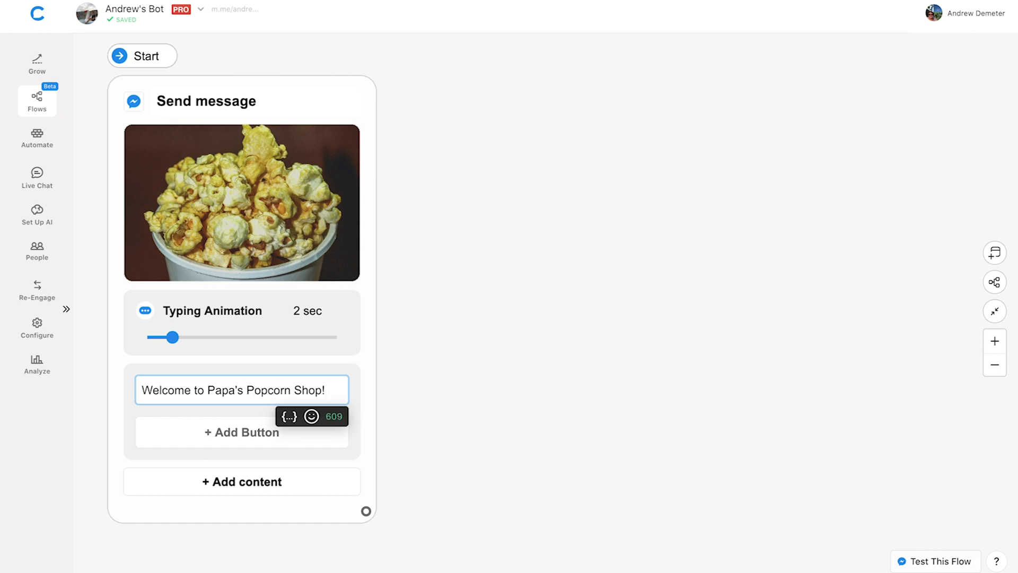
key(Return)
key(Return)
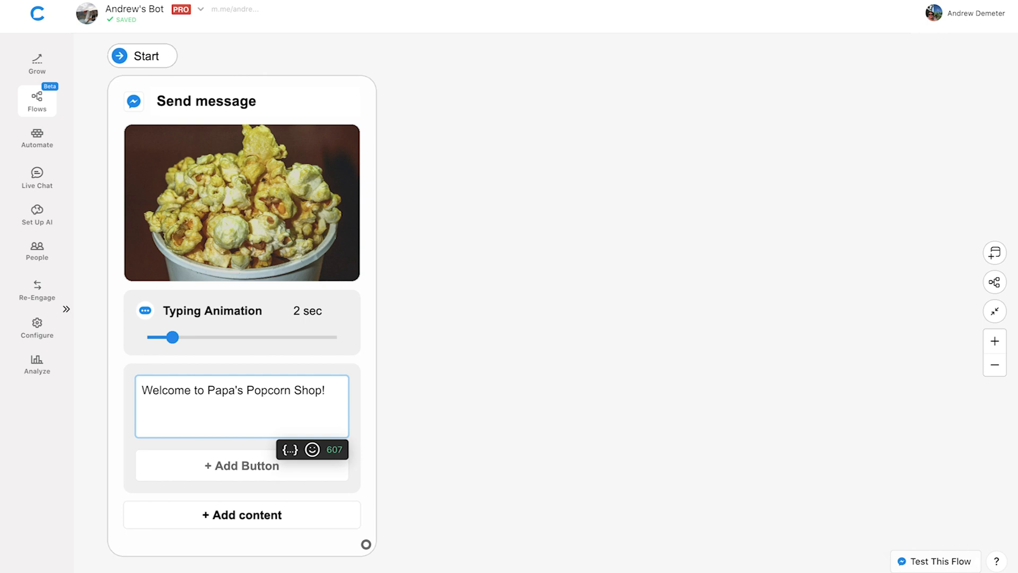
text(Share your email)
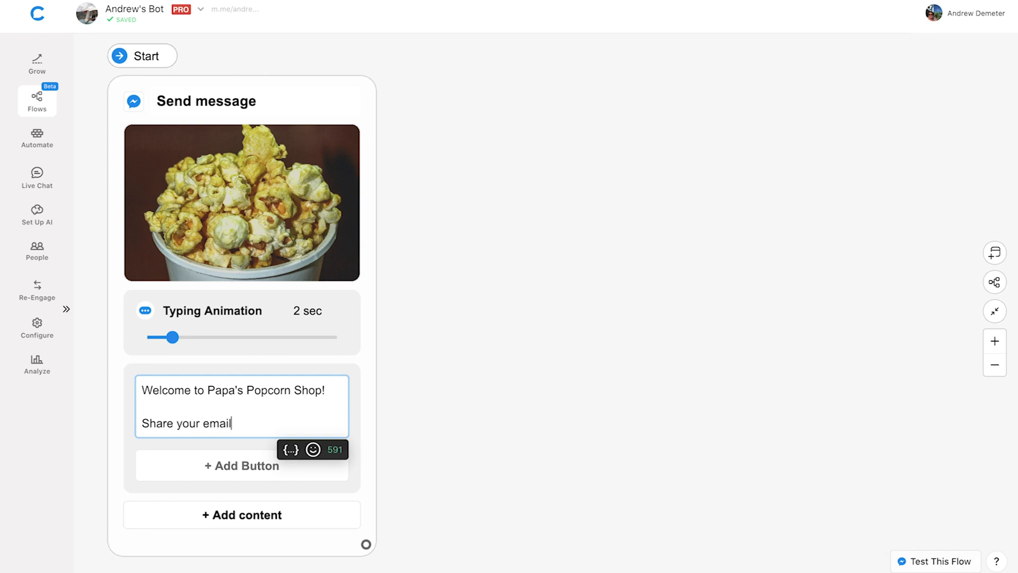
text(below to get 20)
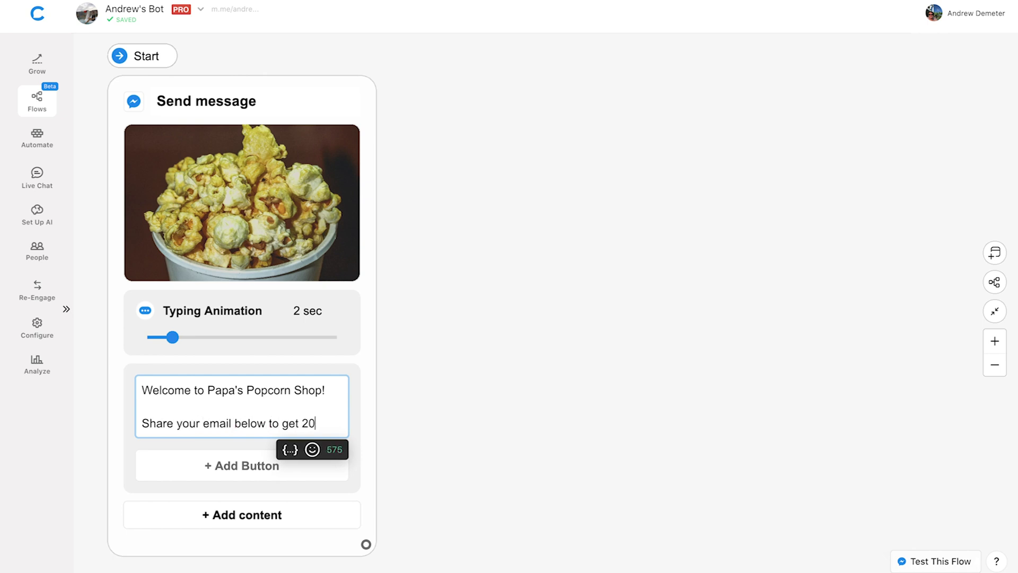
text(% OFF your fir)
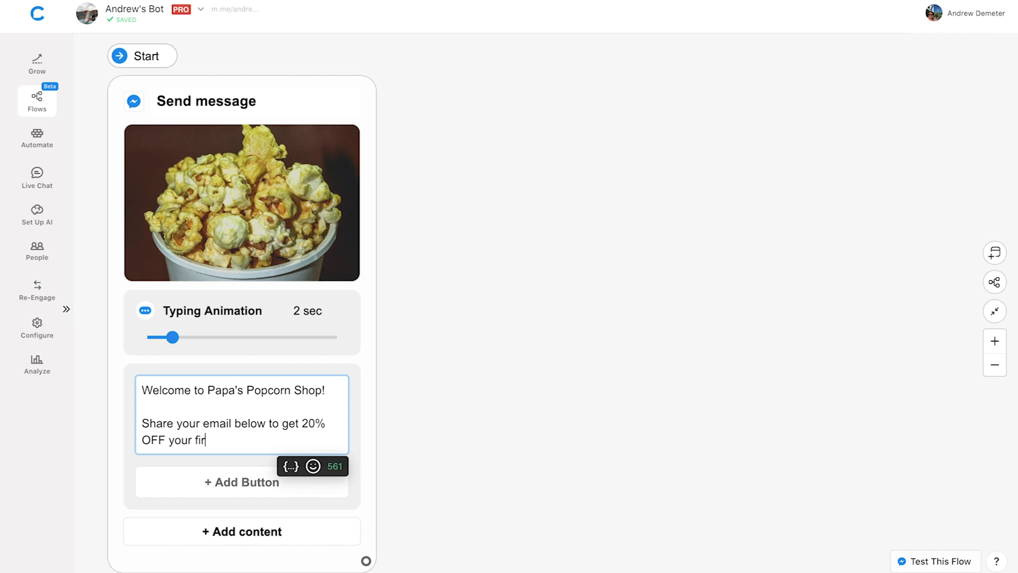
text(st order...)
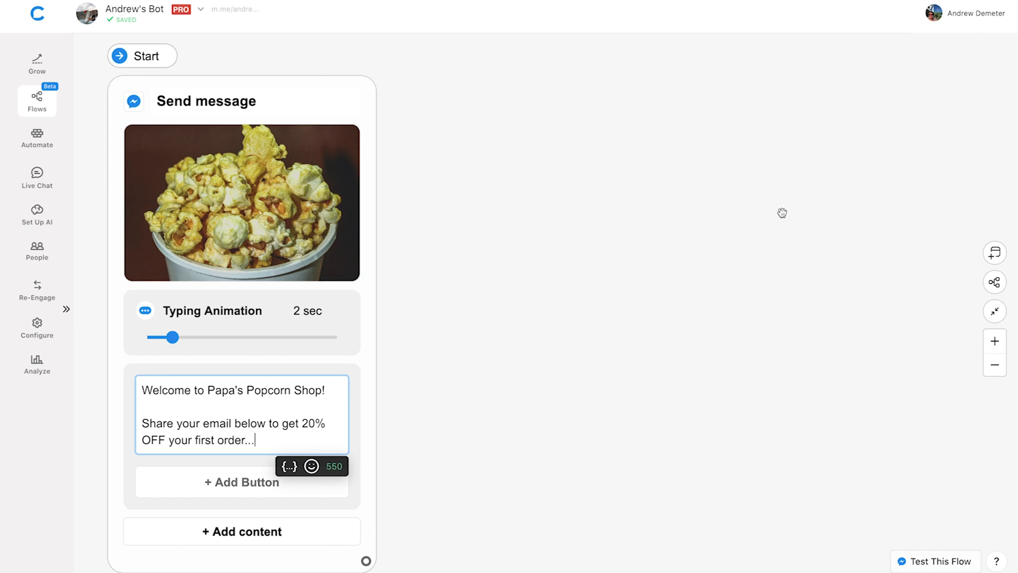
click(722, 264)
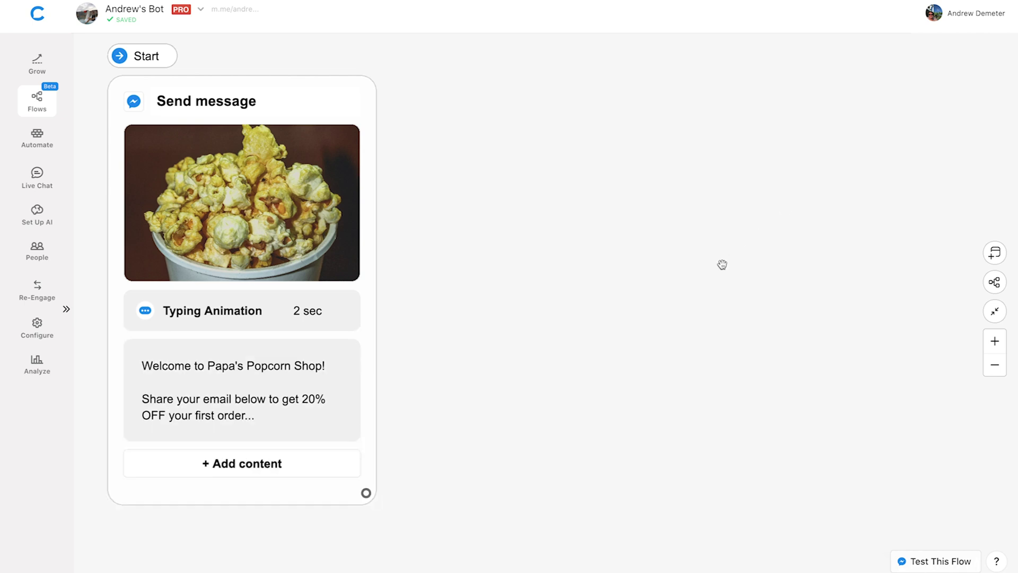
Append a Save User Input: Email element saving to {{email}} with Facebook Email Suggest allowed.
scroll(722, 264, down, 2)
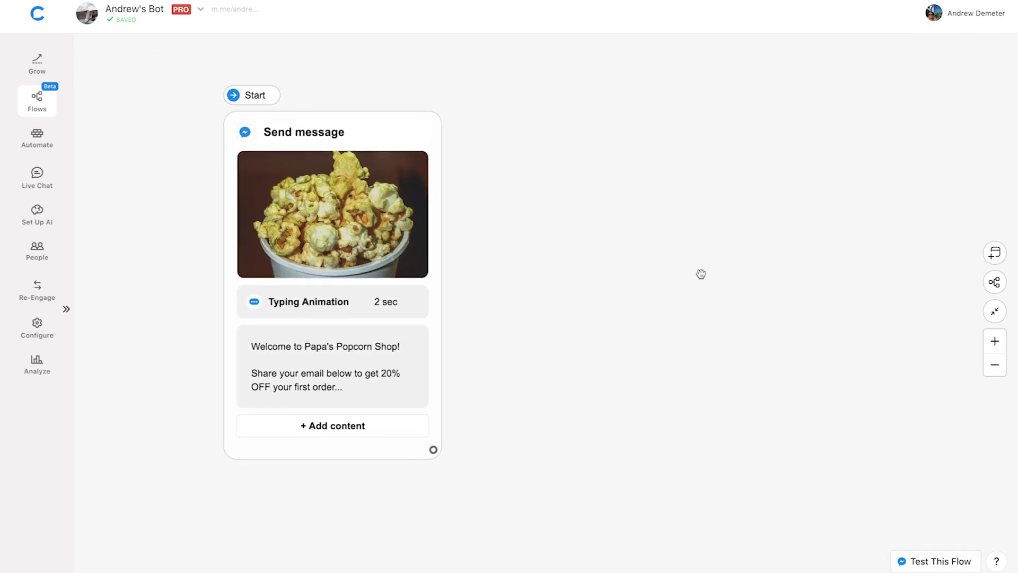
click(389, 433)
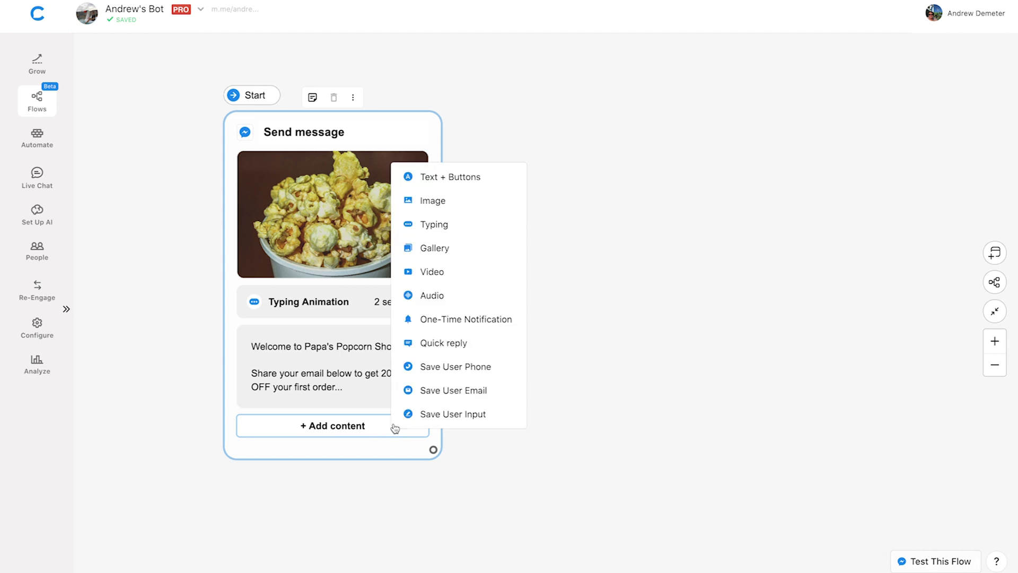
click(513, 395)
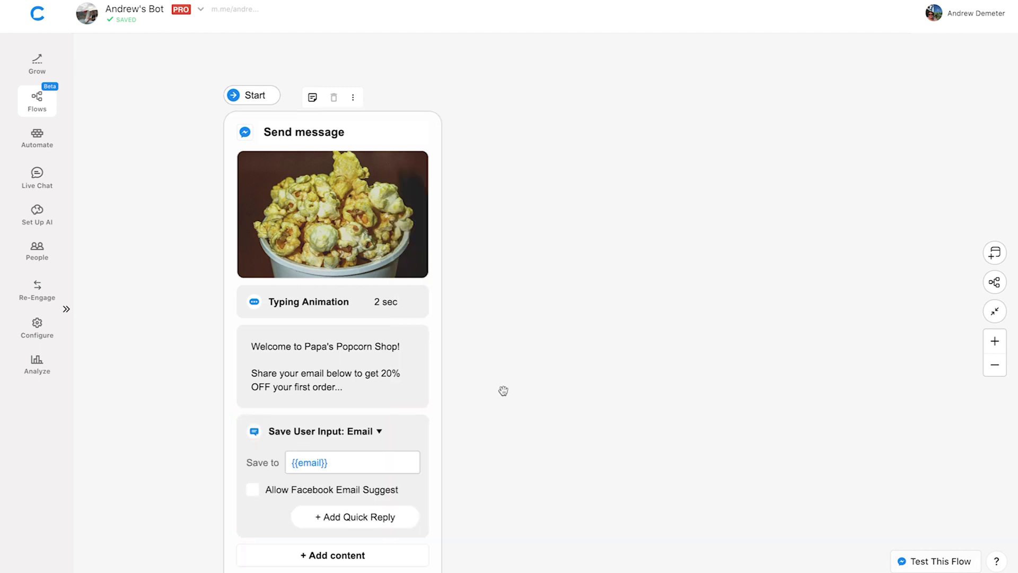
click(252, 493)
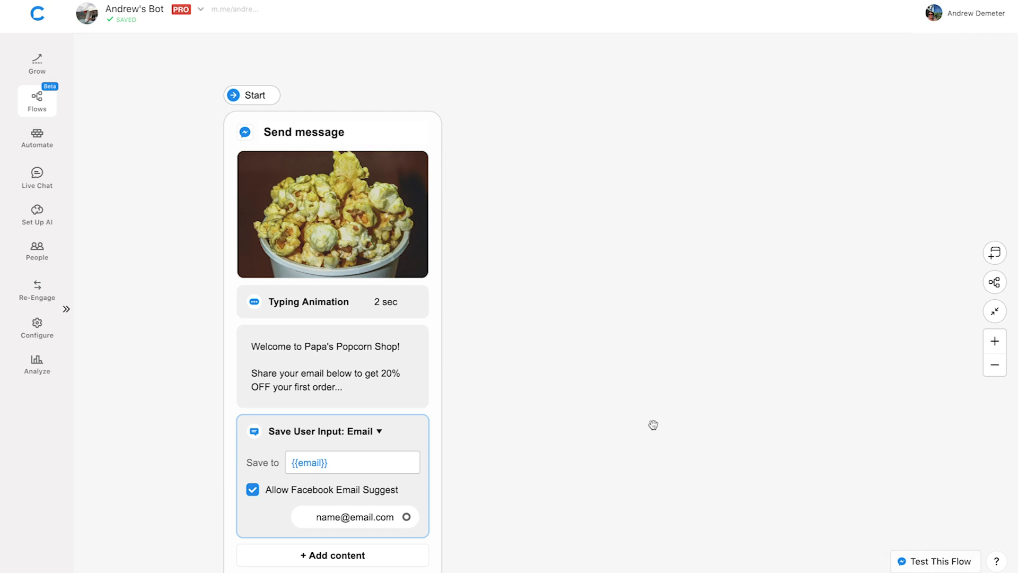
drag(653, 425, 623, 382)
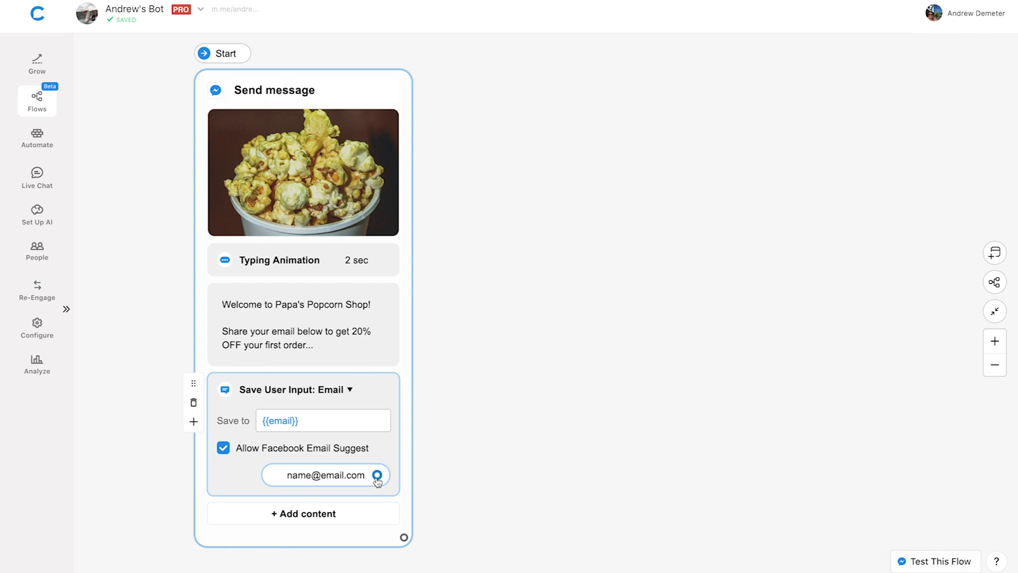
Connect the email quick reply to a new Send message block reading 'Thanks! You got it poppin'...'.
drag(377, 475, 585, 239)
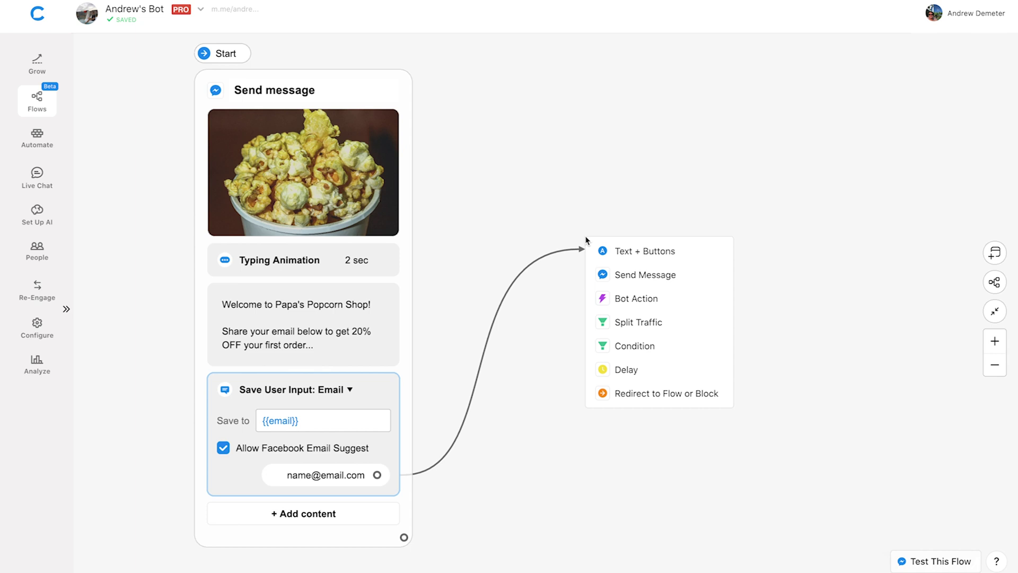
click(690, 258)
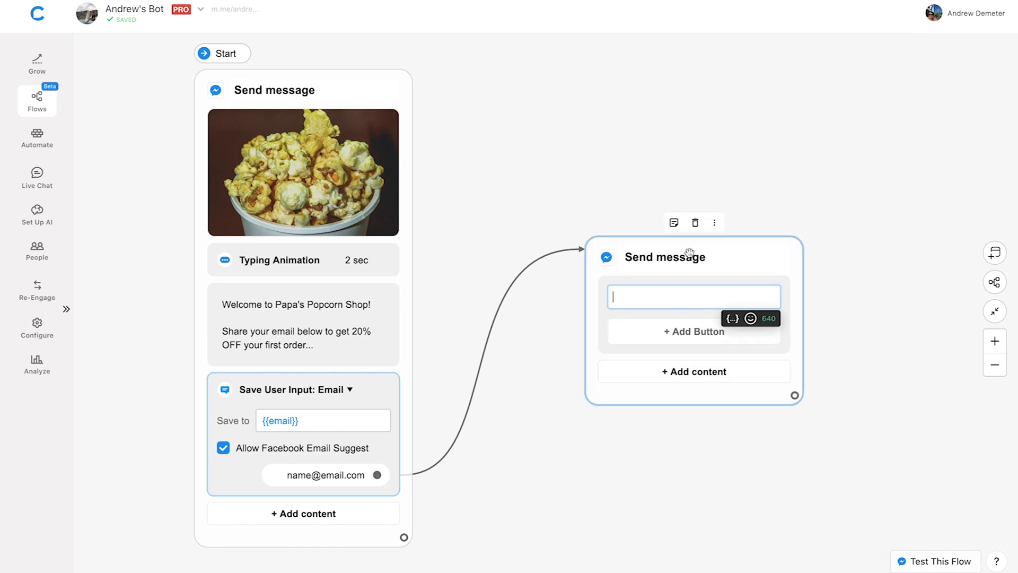
text(Th)
key(BackSpace)
key(BackSpace)
text(Thanks! You got )
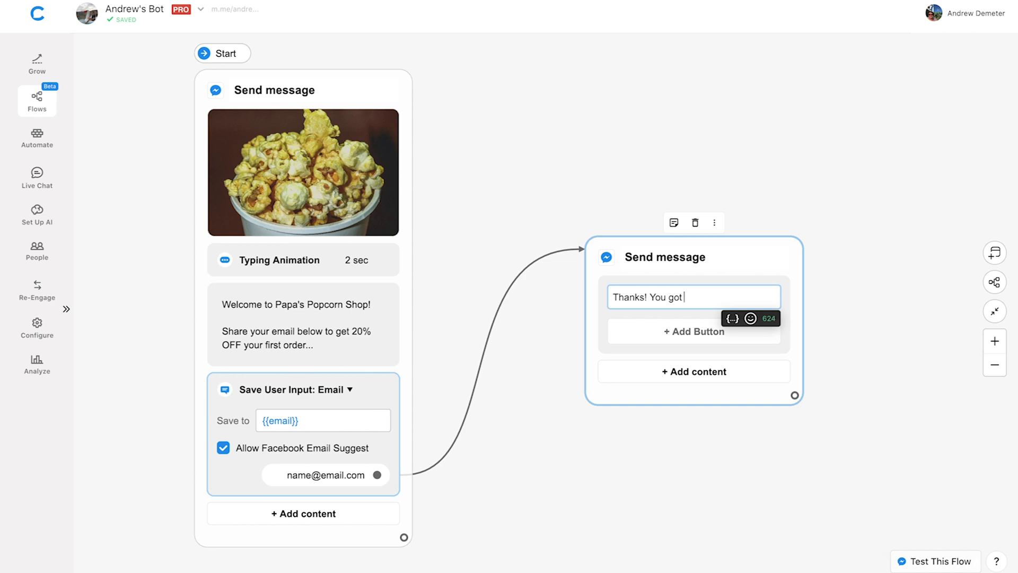
text(it poppin')
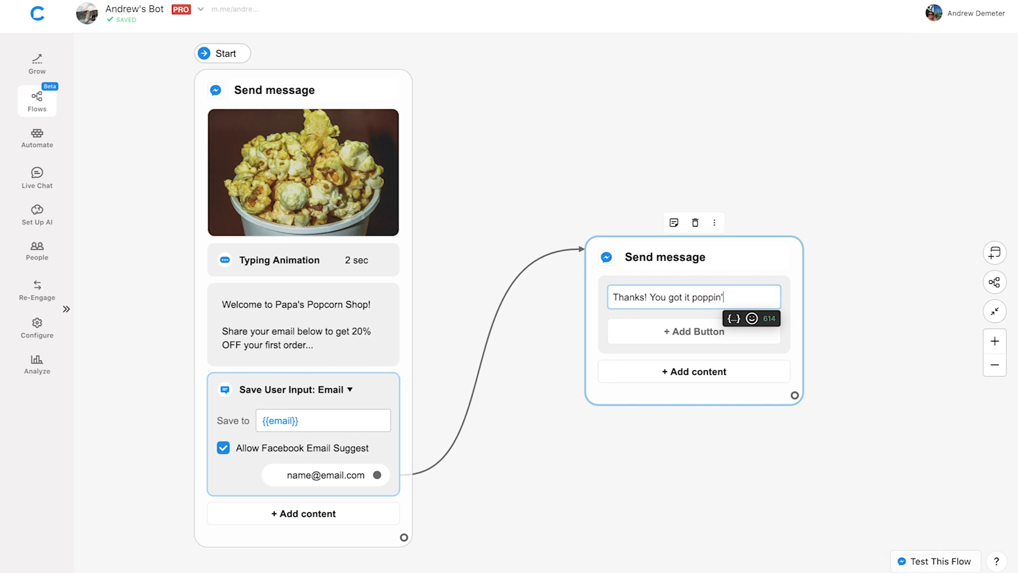
text(...)
Add a 2 sec typing animation to the follow-up message block.
click(643, 371)
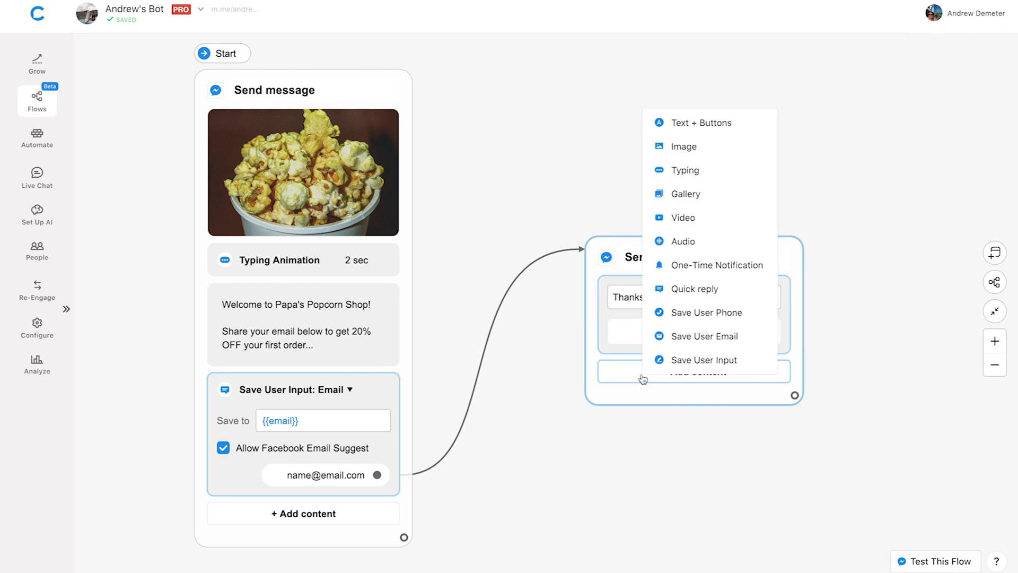
click(711, 169)
click(534, 425)
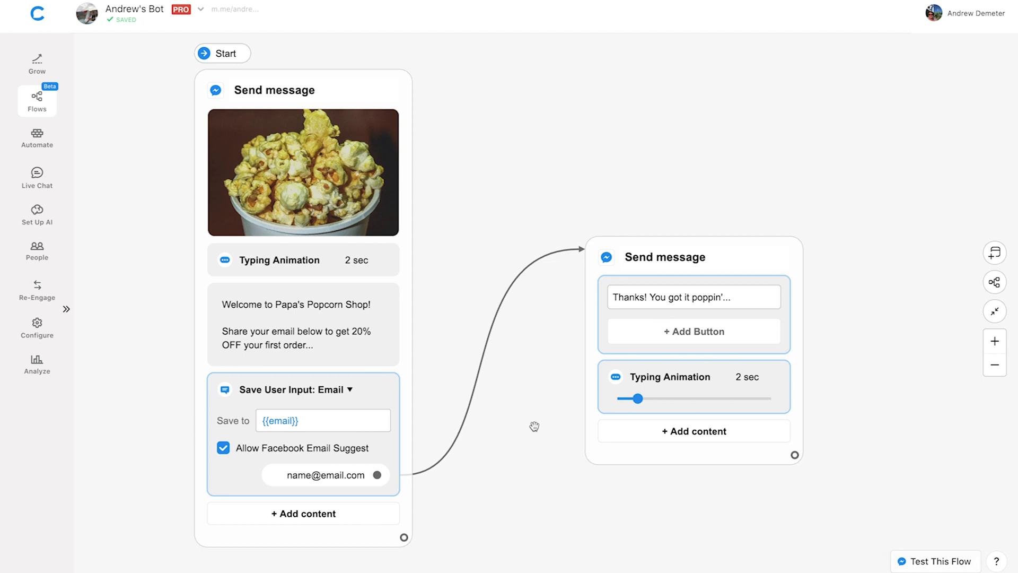
Add the text 'Your code is: GRANDPOP-20' after the typing animation.
click(698, 431)
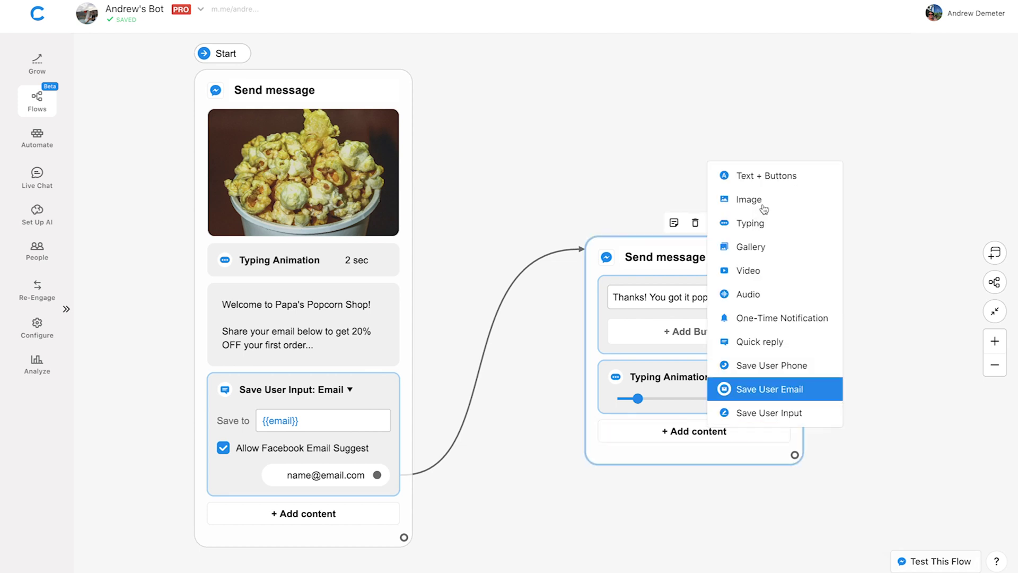
click(778, 176)
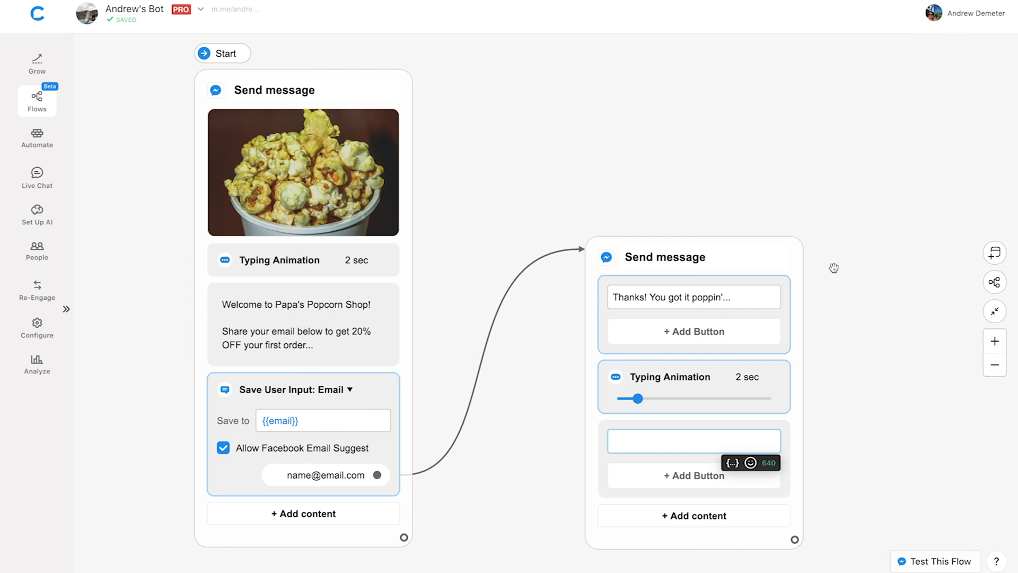
text(Your code is: GRAND)
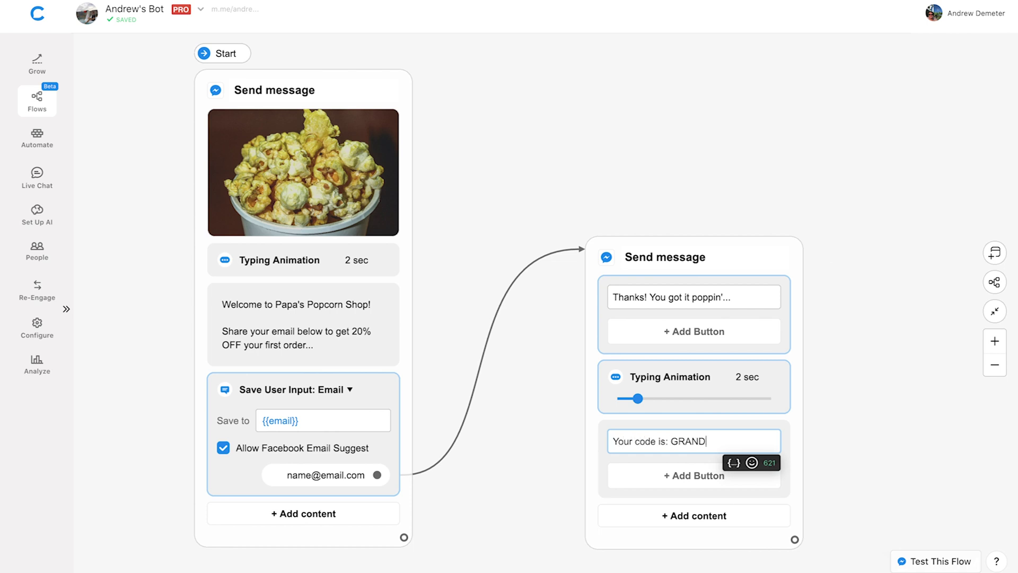
text(POP-20)
click(867, 304)
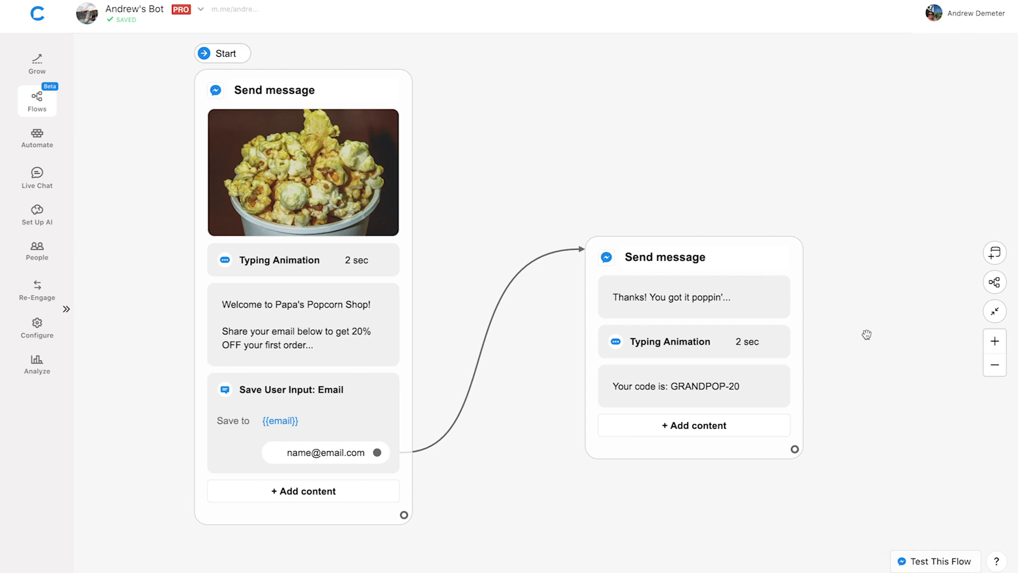
click(696, 394)
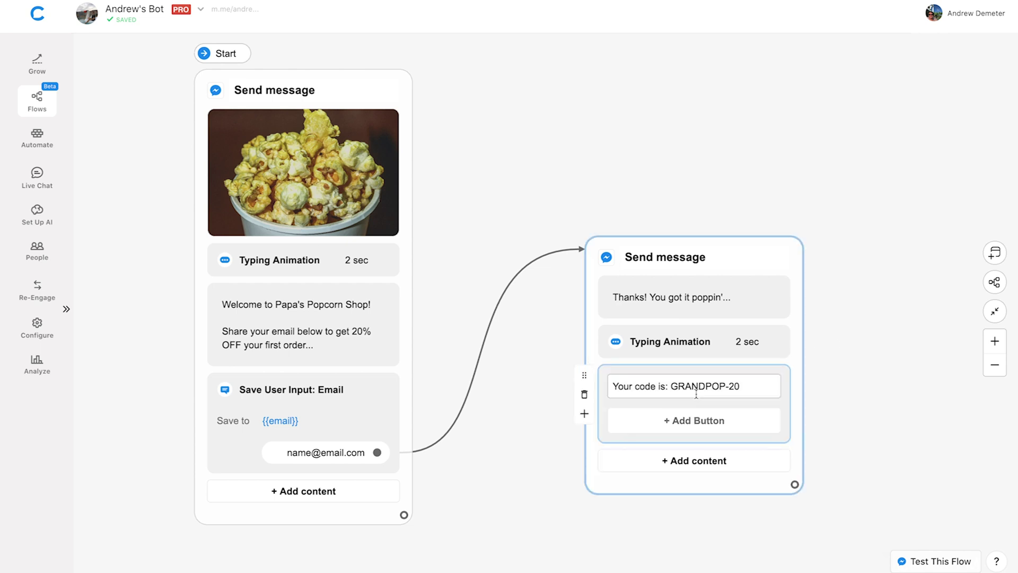
Add an 'Apply Coupon' button linking to popcorn.com under the coupon code text.
click(689, 421)
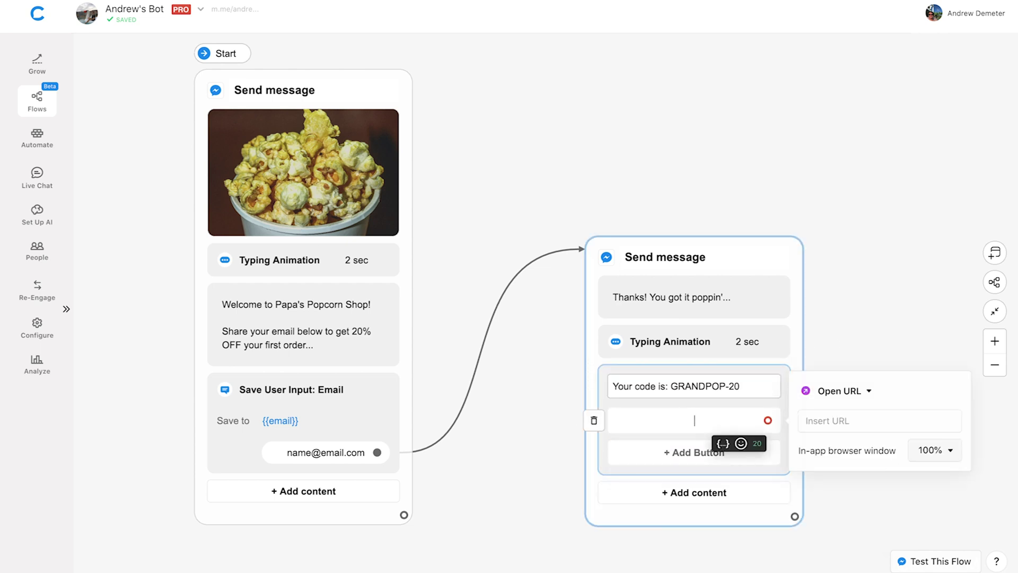
text(Apply Couopon)
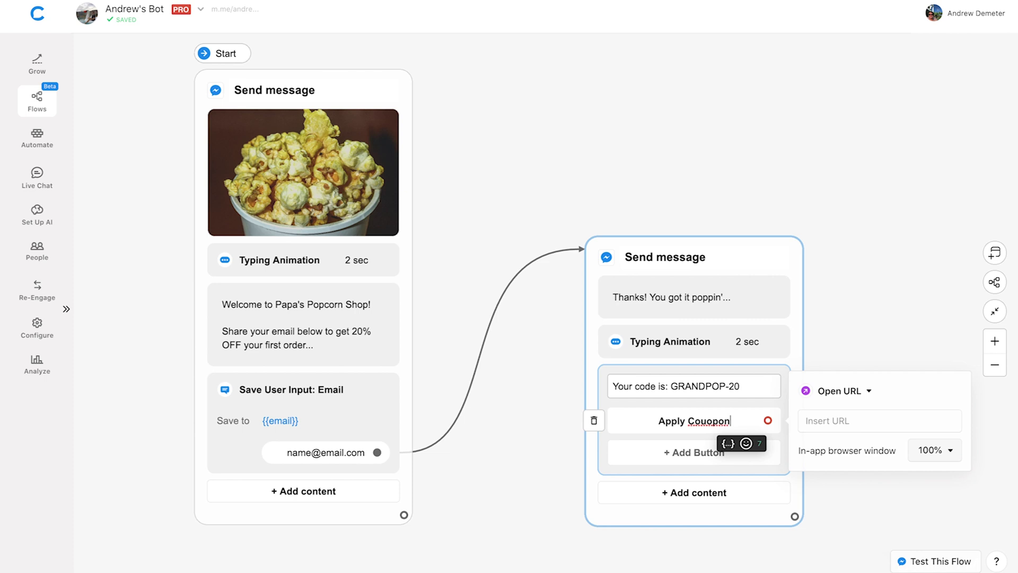
key(ctrl+shift+Left)
text(Co)
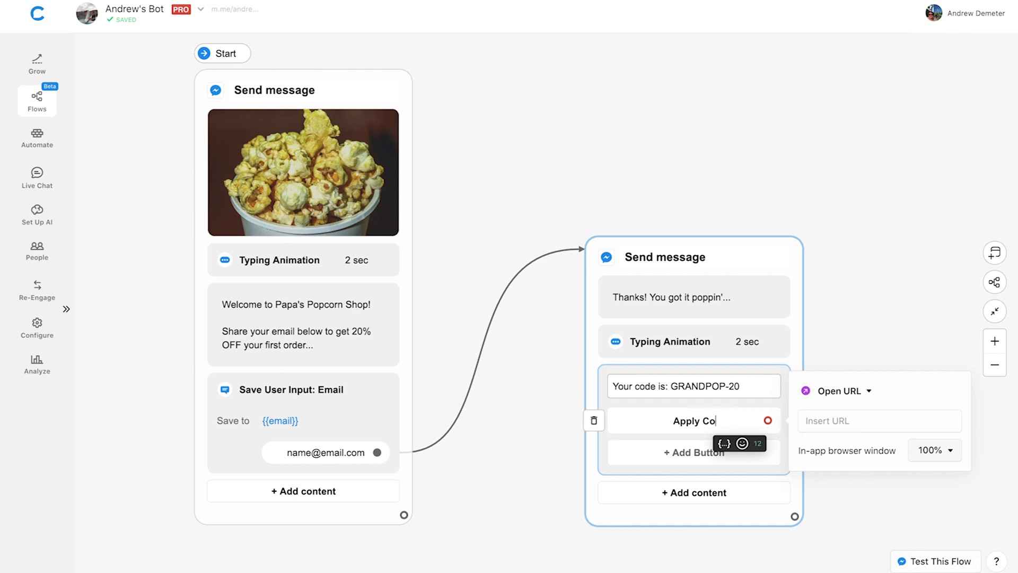
text(upon)
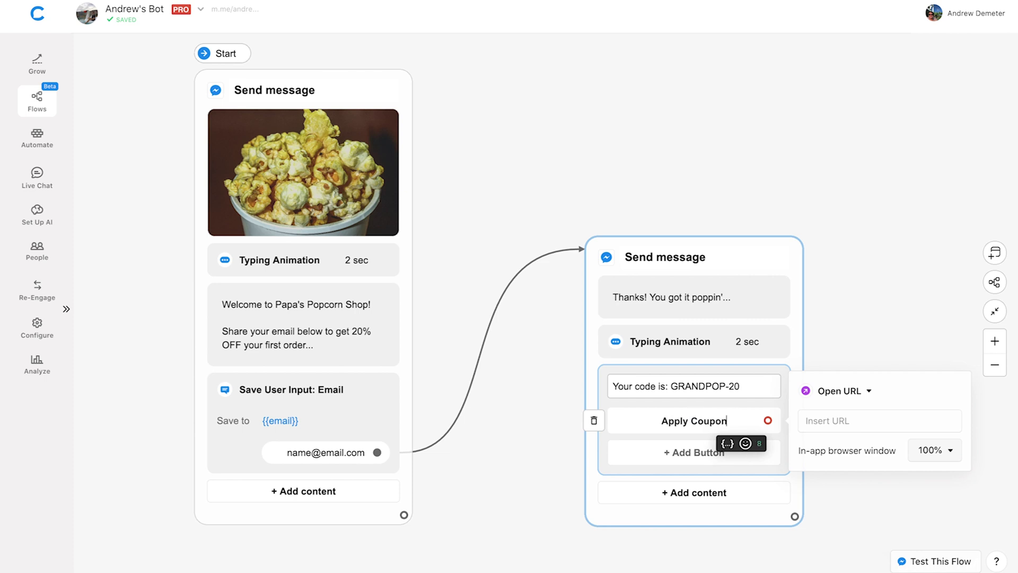
click(821, 425)
text(popcorn.com)
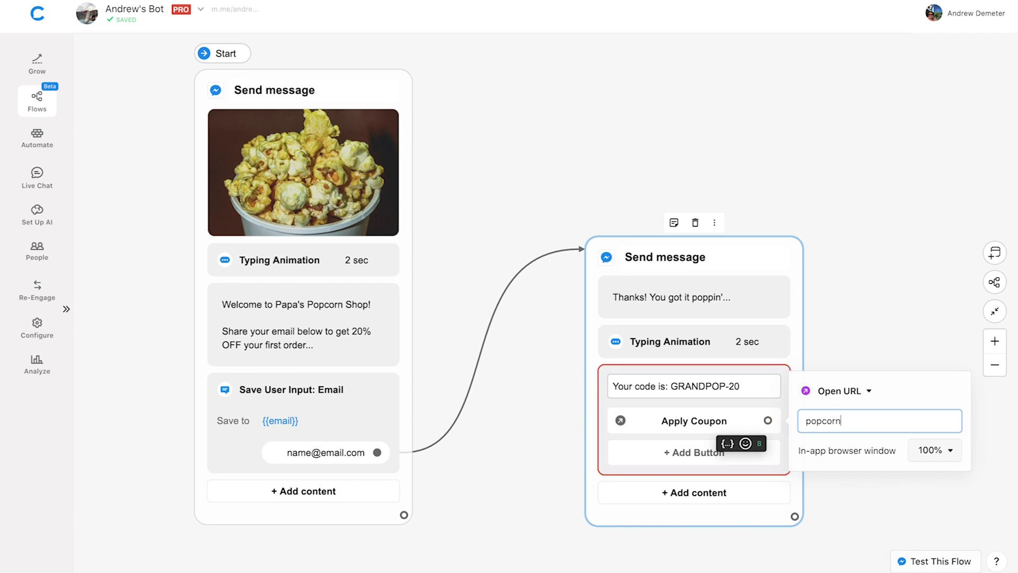
click(864, 285)
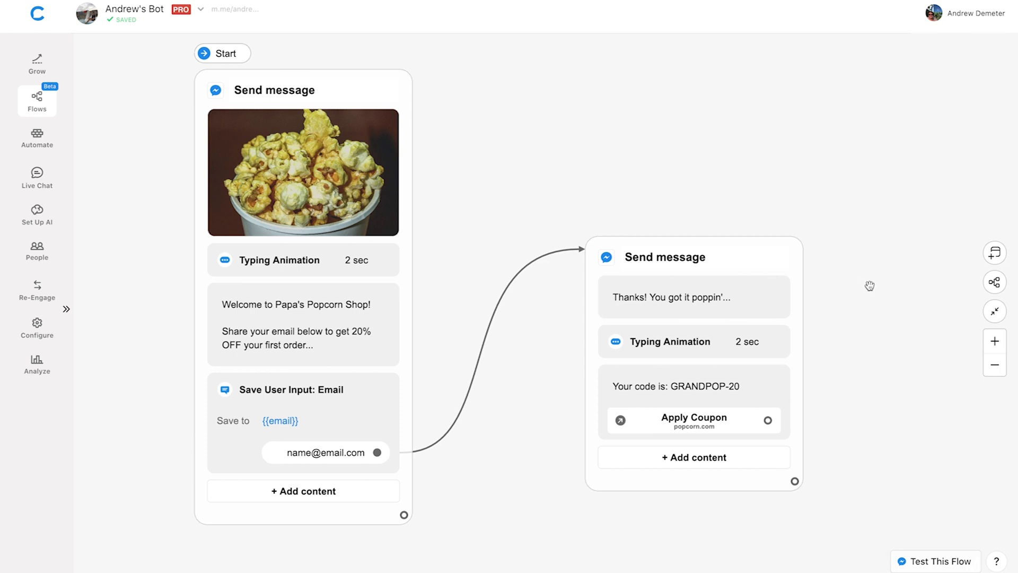
click(997, 283)
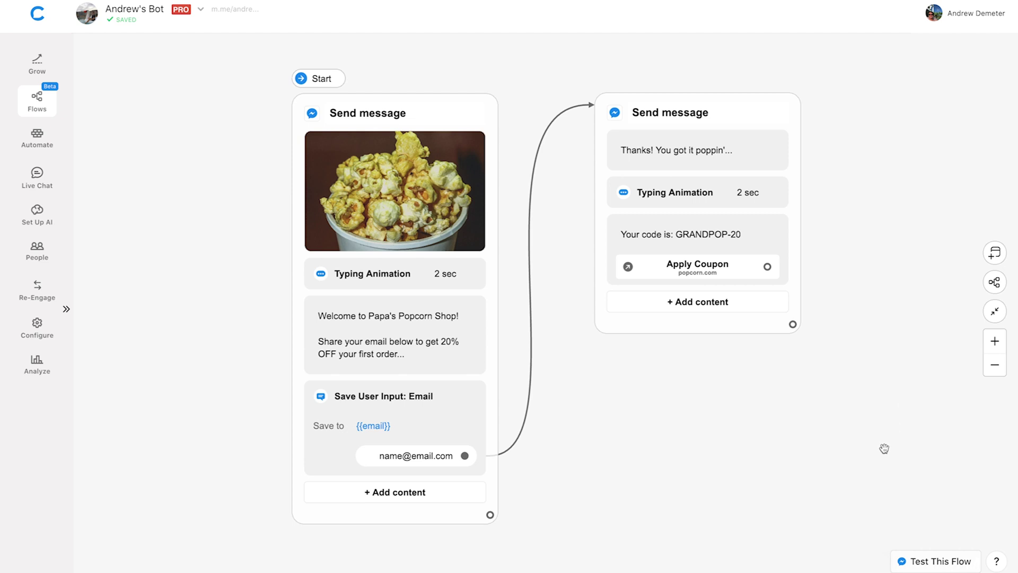
Start a Messenger test of the coupon flow.
click(902, 564)
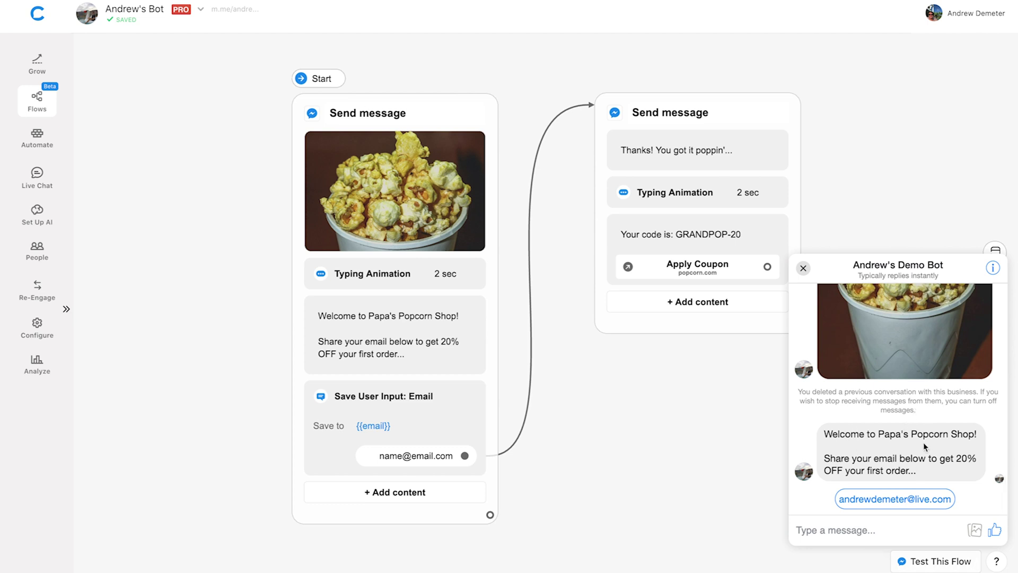
Send the suggested email reply in the test chat to receive the GRANDPOP-20 coupon.
click(912, 497)
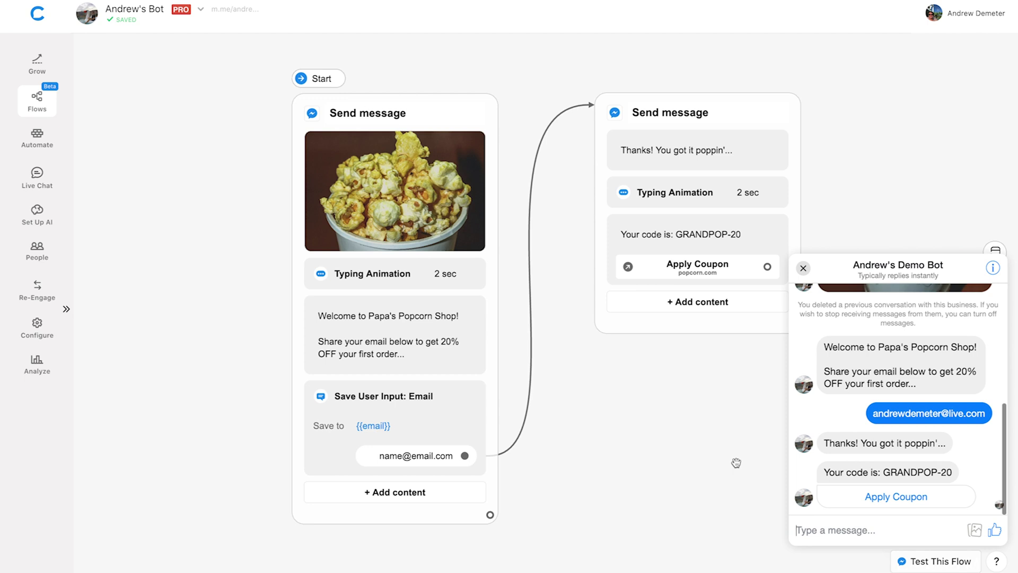
Close the Messenger test chat preview.
click(753, 323)
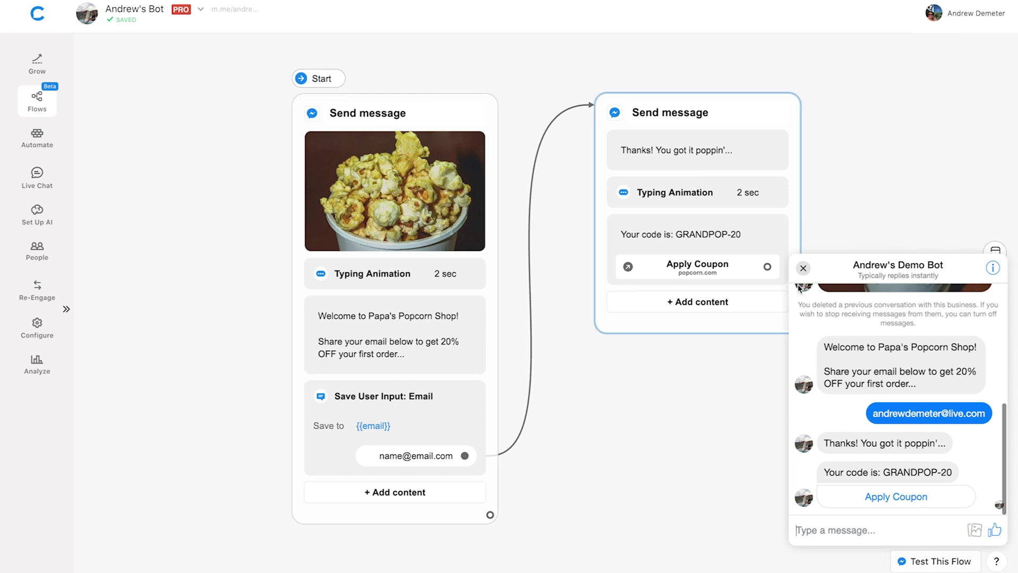
click(736, 406)
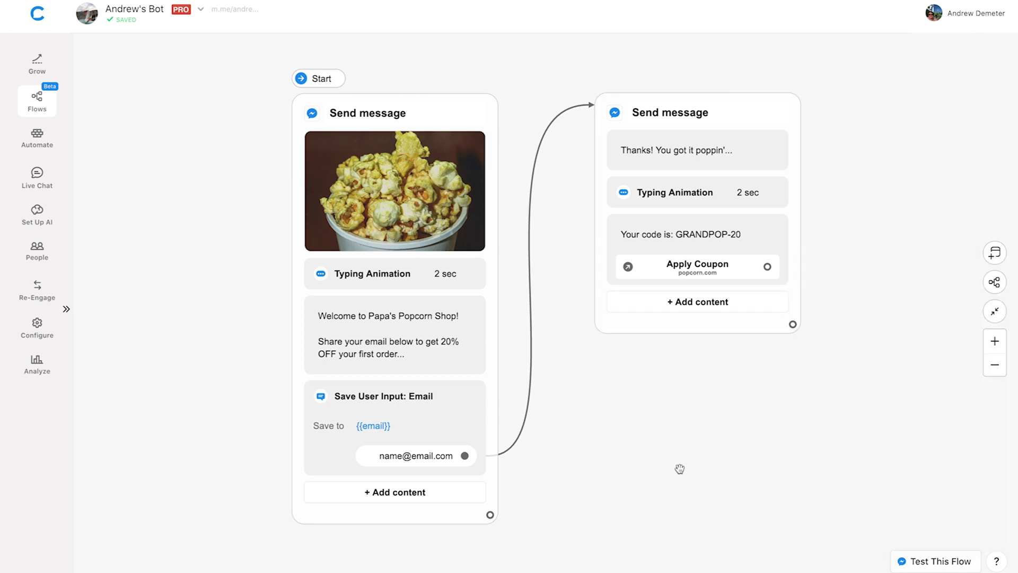